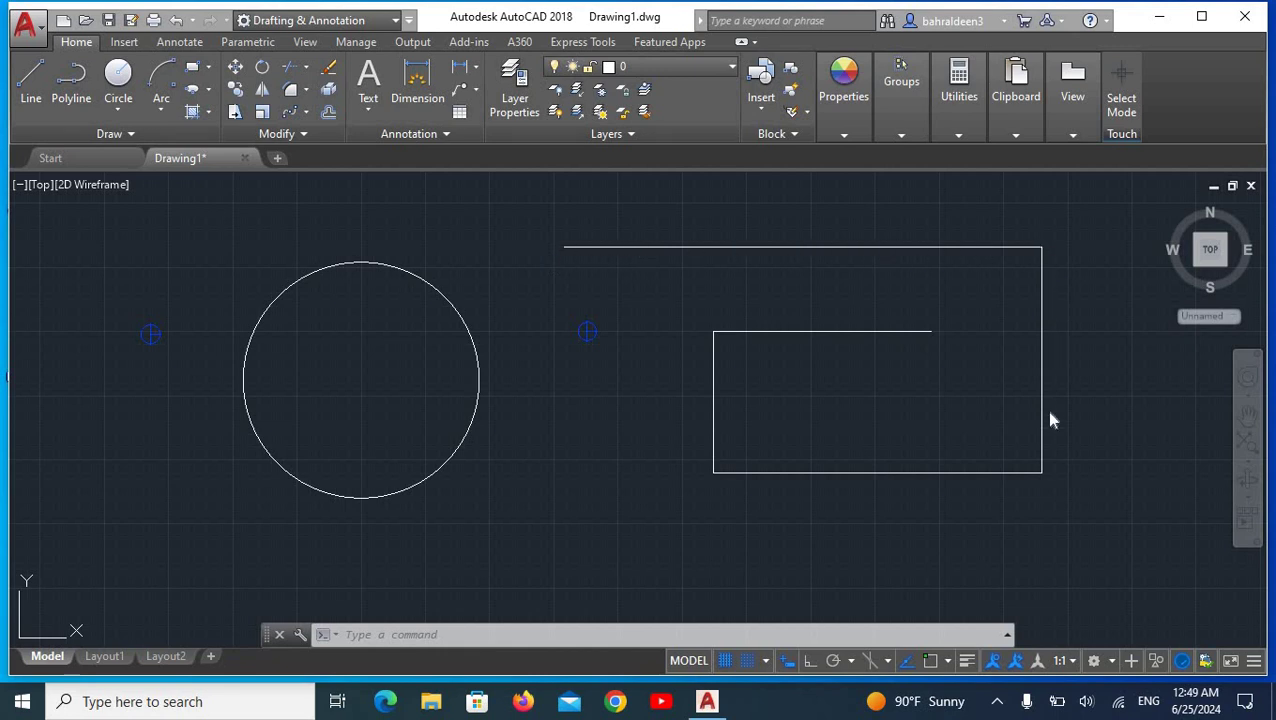
- Create a path array of the small blue circle symbol beside the polyline, using the stepped polyline as the path curve
{"action": "left_click", "coordinate": [480, 628]}
{"action": "type", "text": "a"}
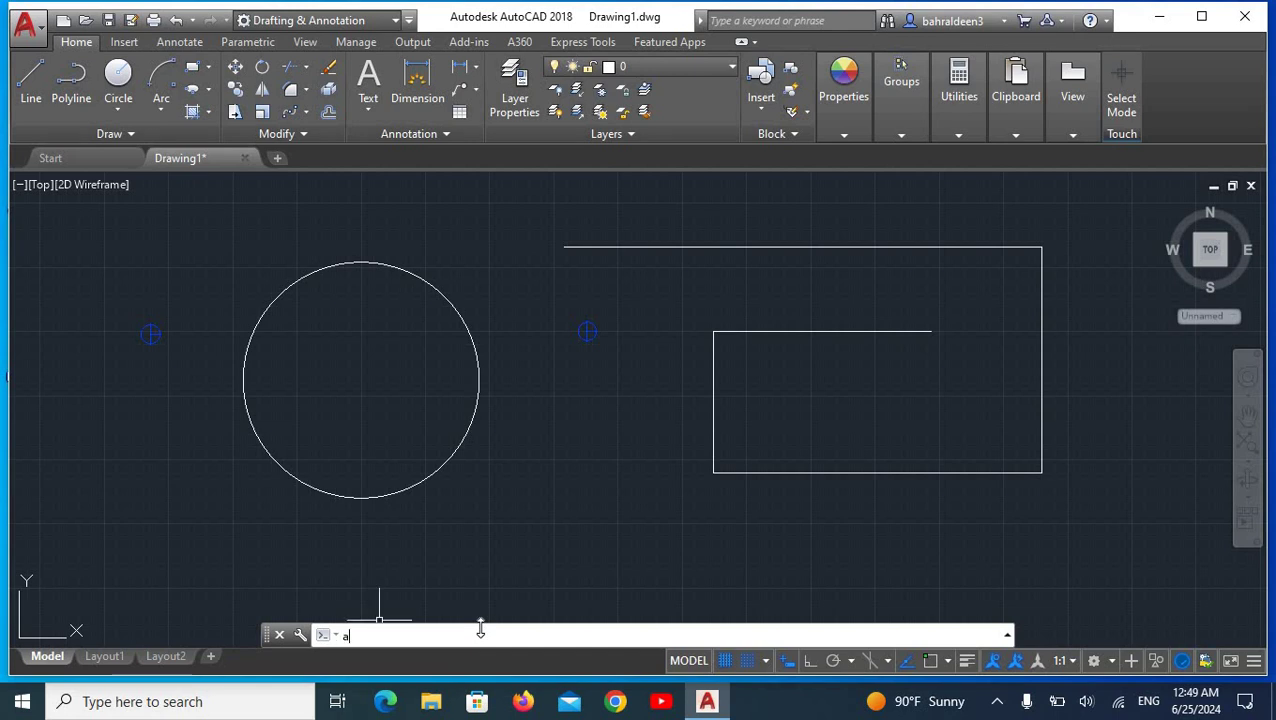
{"action": "type", "text": "rray"}
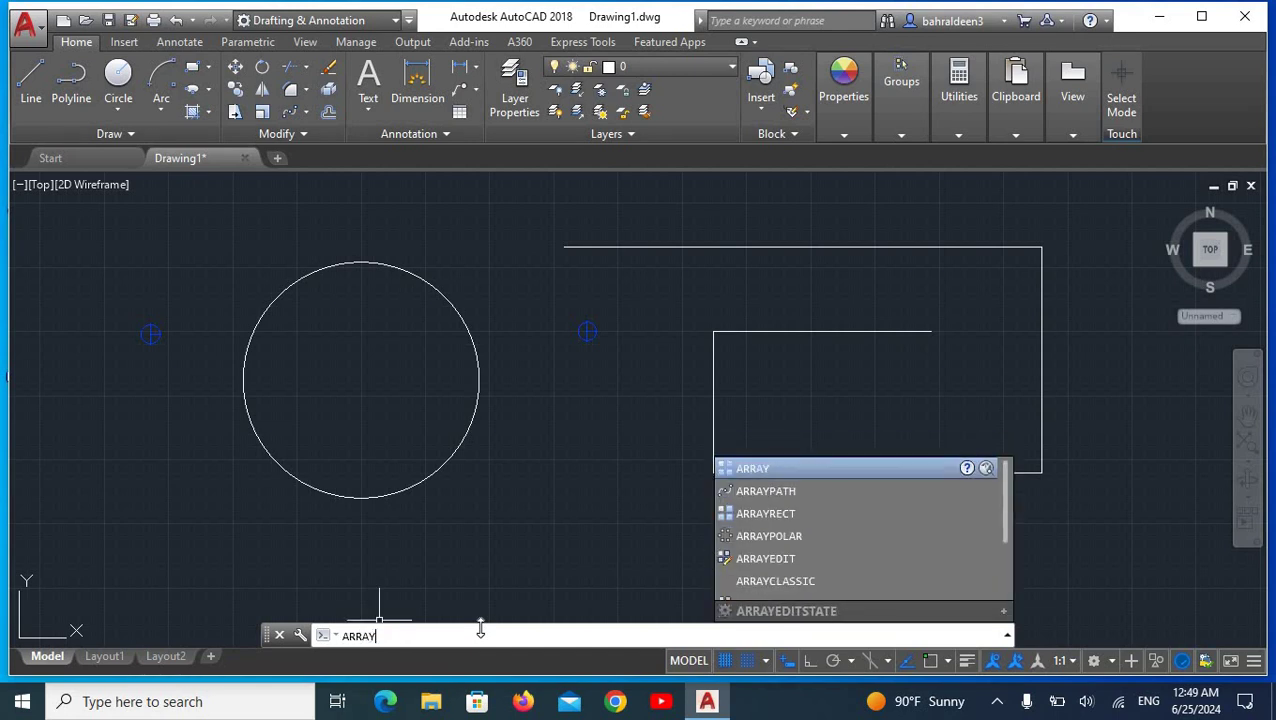
{"action": "type", "text": "pa"}
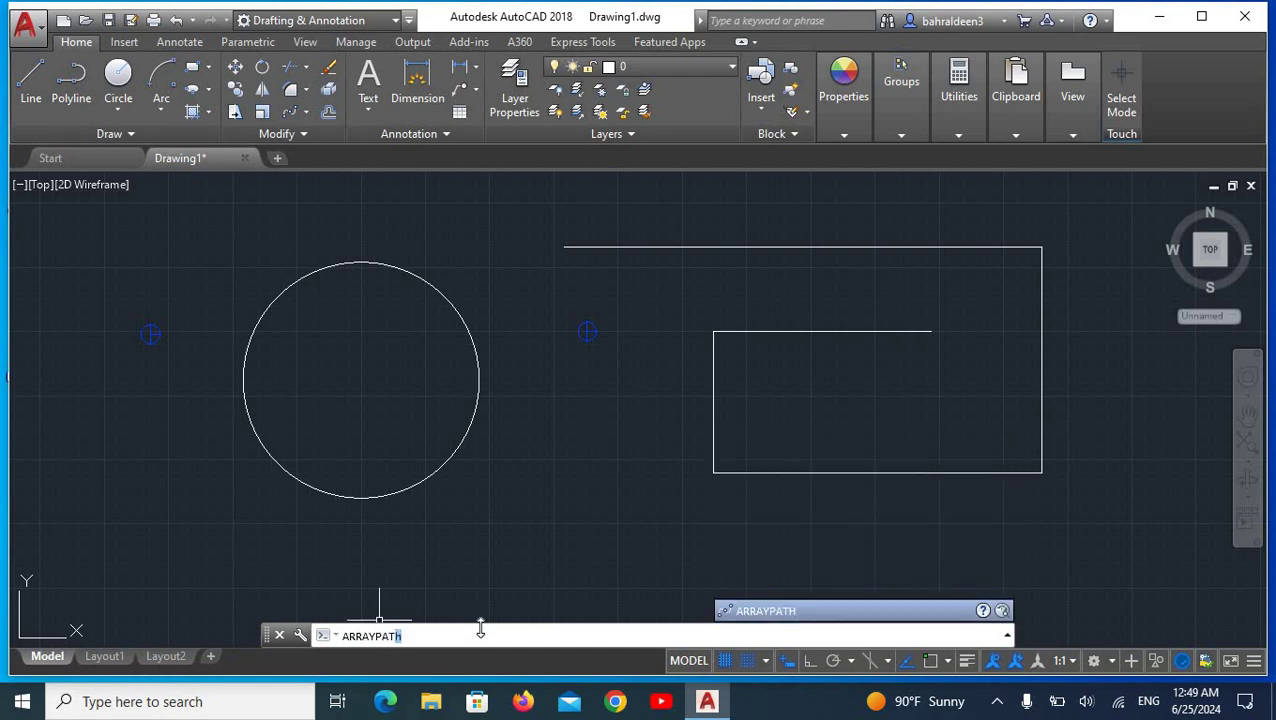
{"action": "key", "text": "Return"}
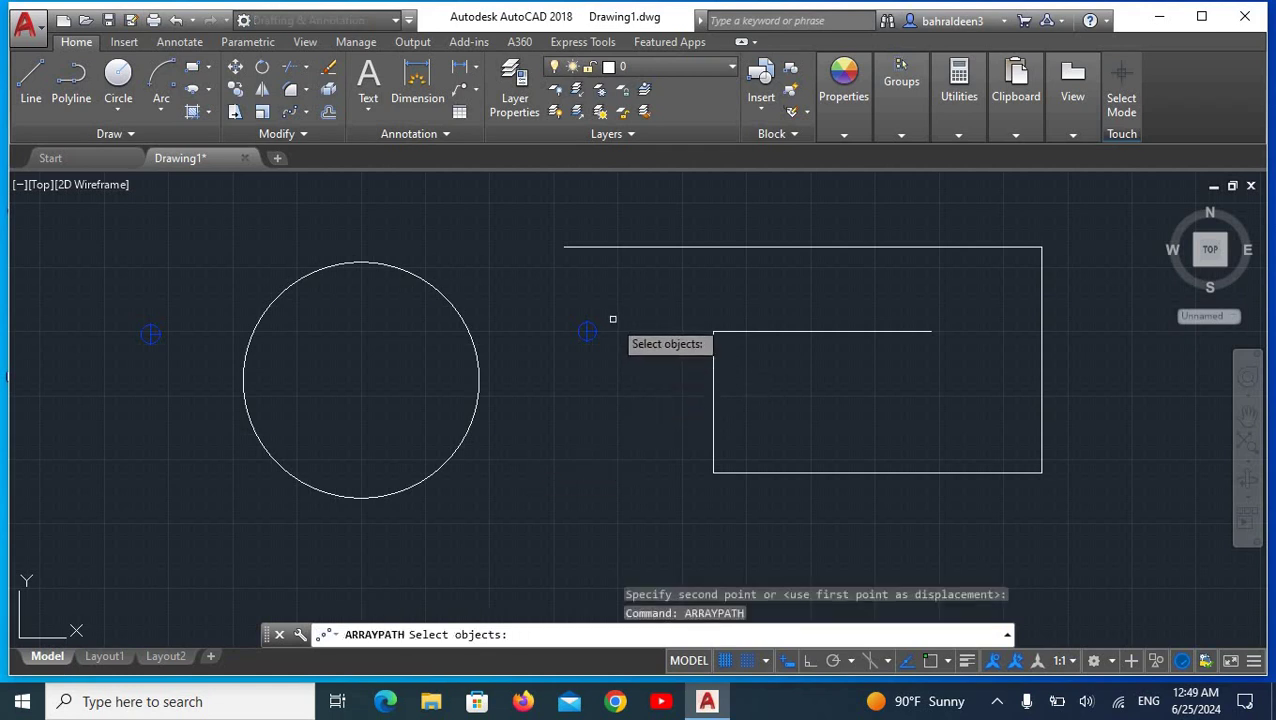
{"action": "mouse_move", "coordinate": [613, 319]}
{"action": "left_mouse_down"}
{"action": "mouse_move", "coordinate": [592, 316]}
{"action": "mouse_move", "coordinate": [577, 334]}
{"action": "left_mouse_up"}
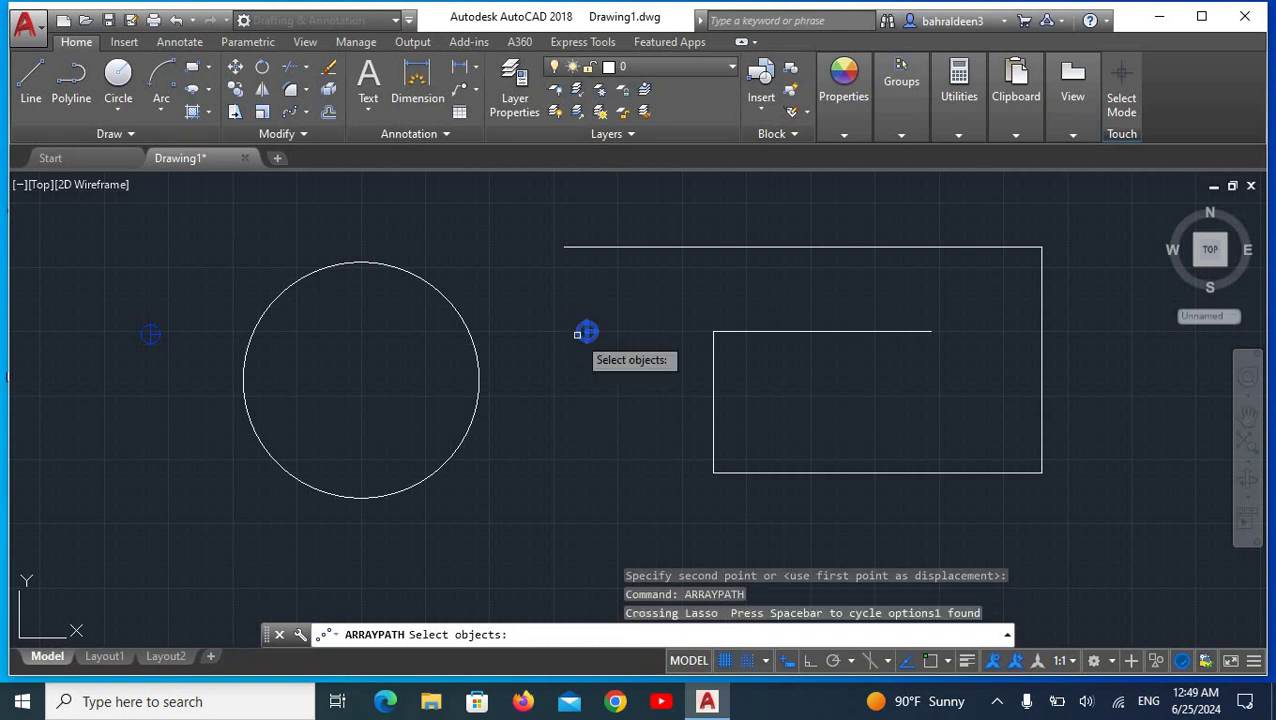
{"action": "key", "text": "Return"}
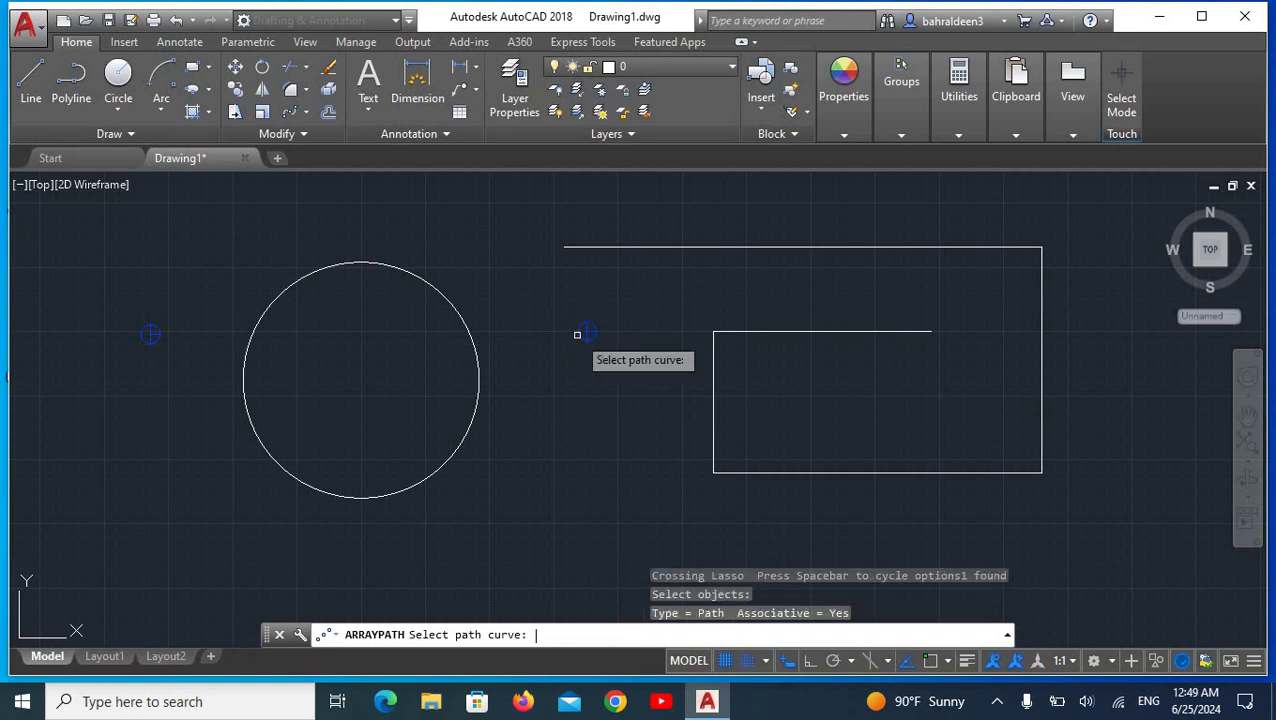
{"action": "left_click", "coordinate": [561, 245]}
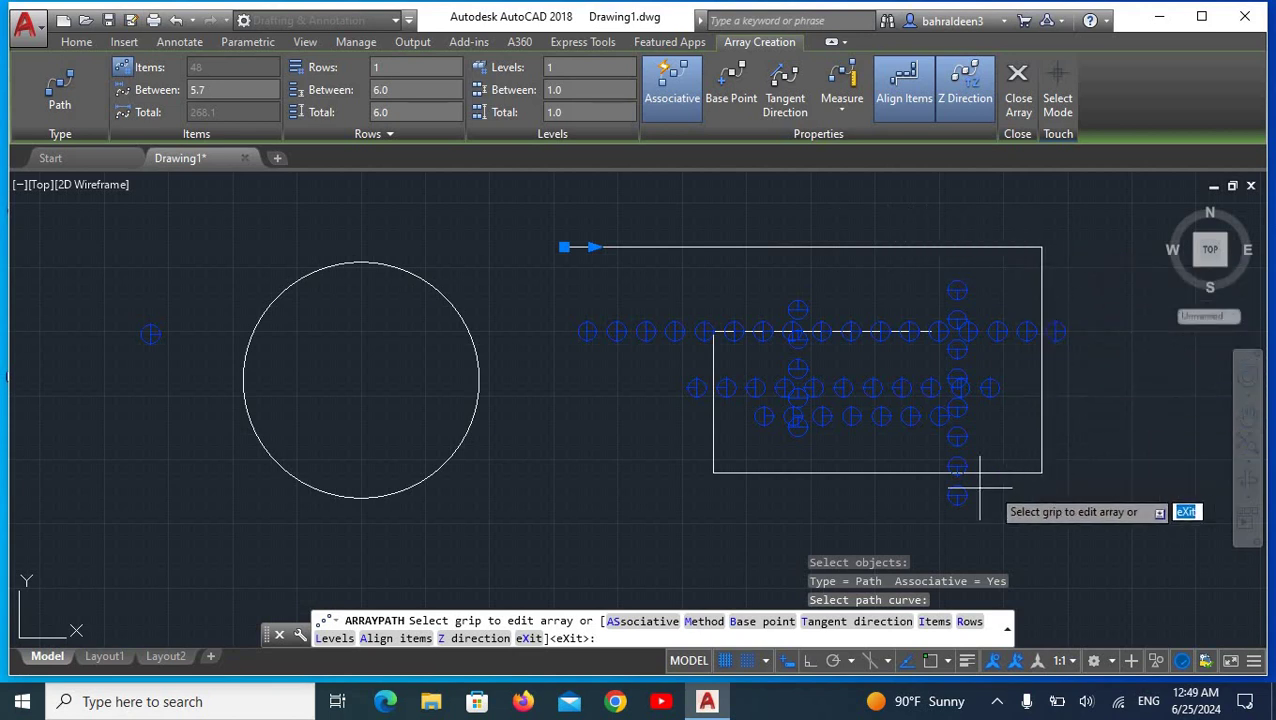
- Set the polyline array's base point to the source symbol's centre and its item spacing to 10, and finish the array
{"action": "left_click", "coordinate": [760, 622]}
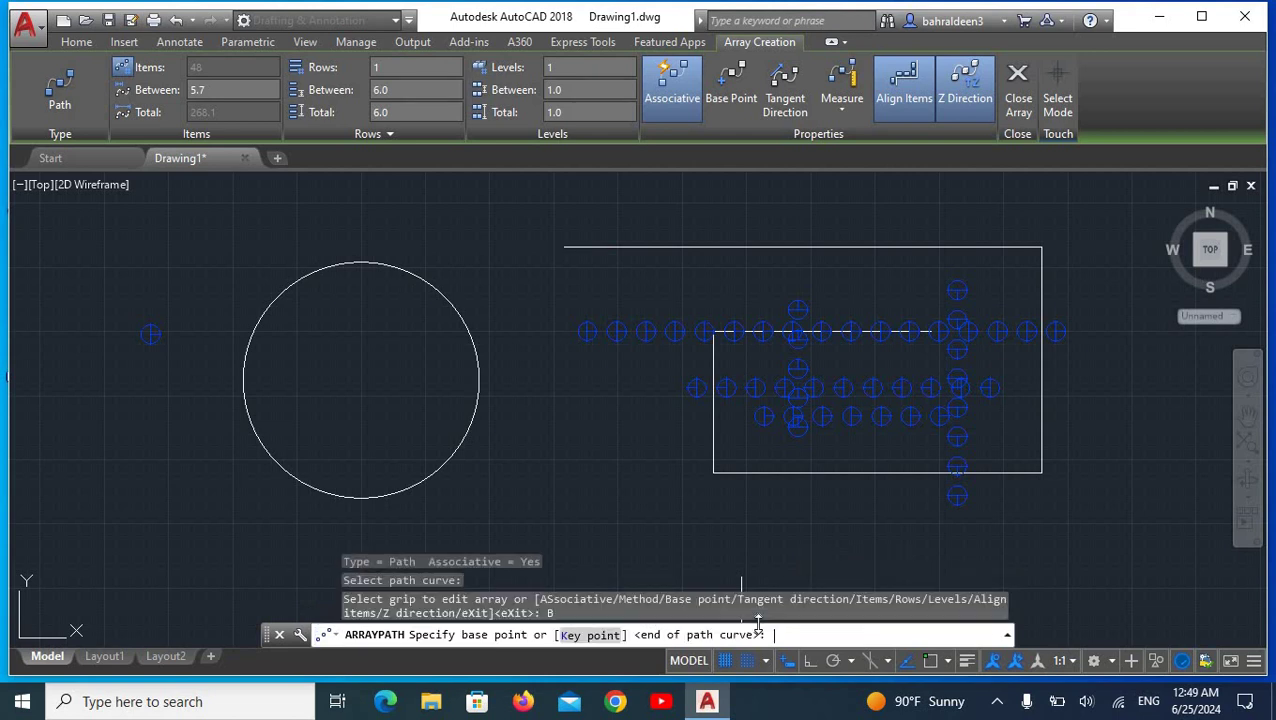
{"action": "left_click", "coordinate": [587, 330]}
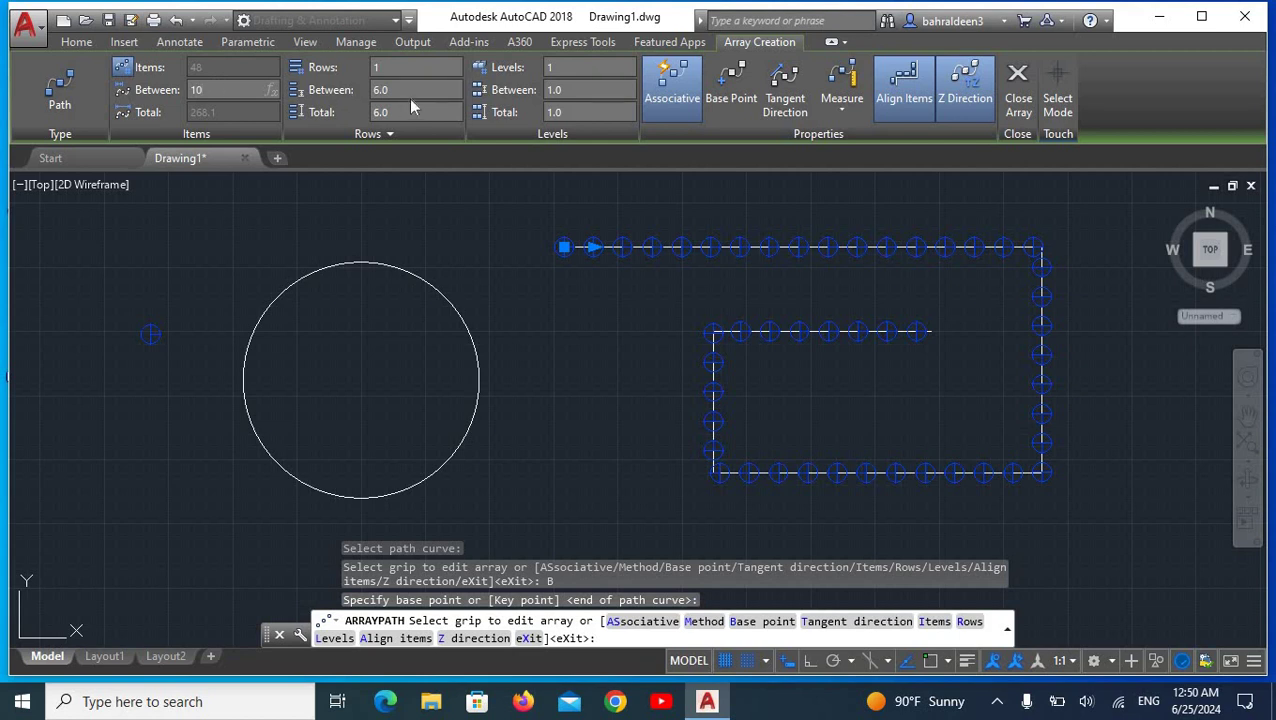
{"action": "key", "text": "Return"}
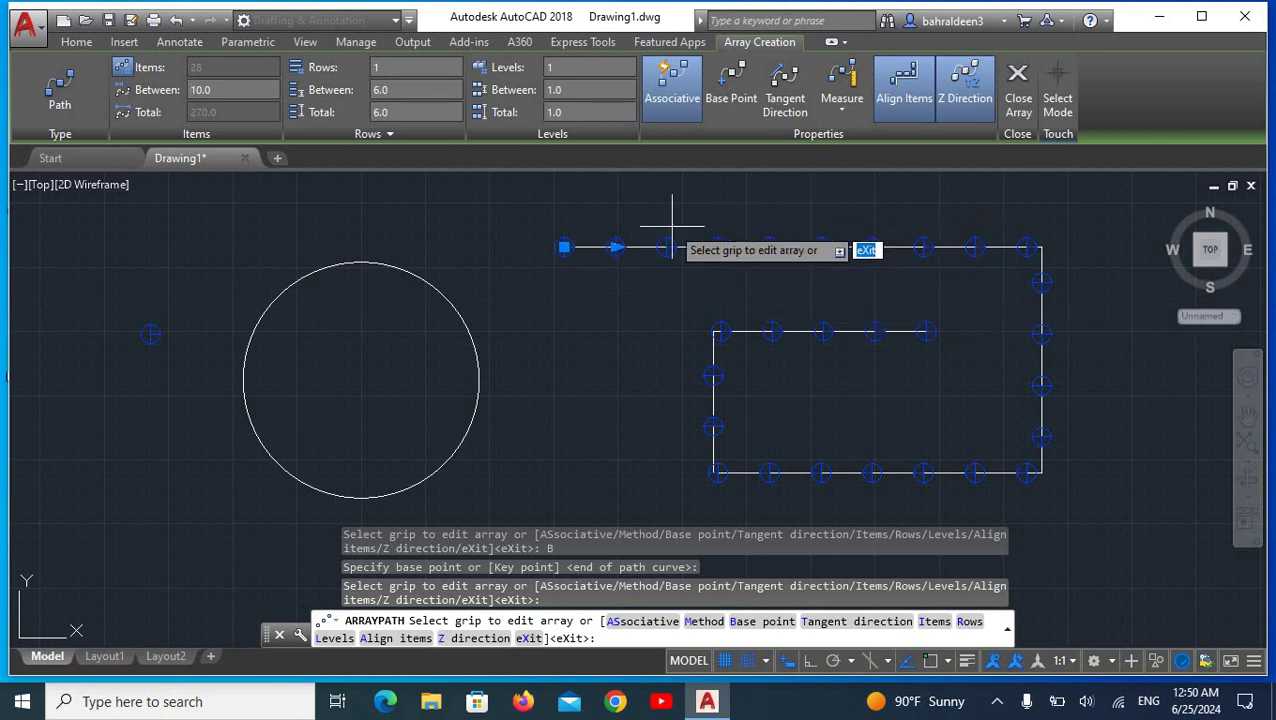
{"action": "right_click", "coordinate": [608, 350]}
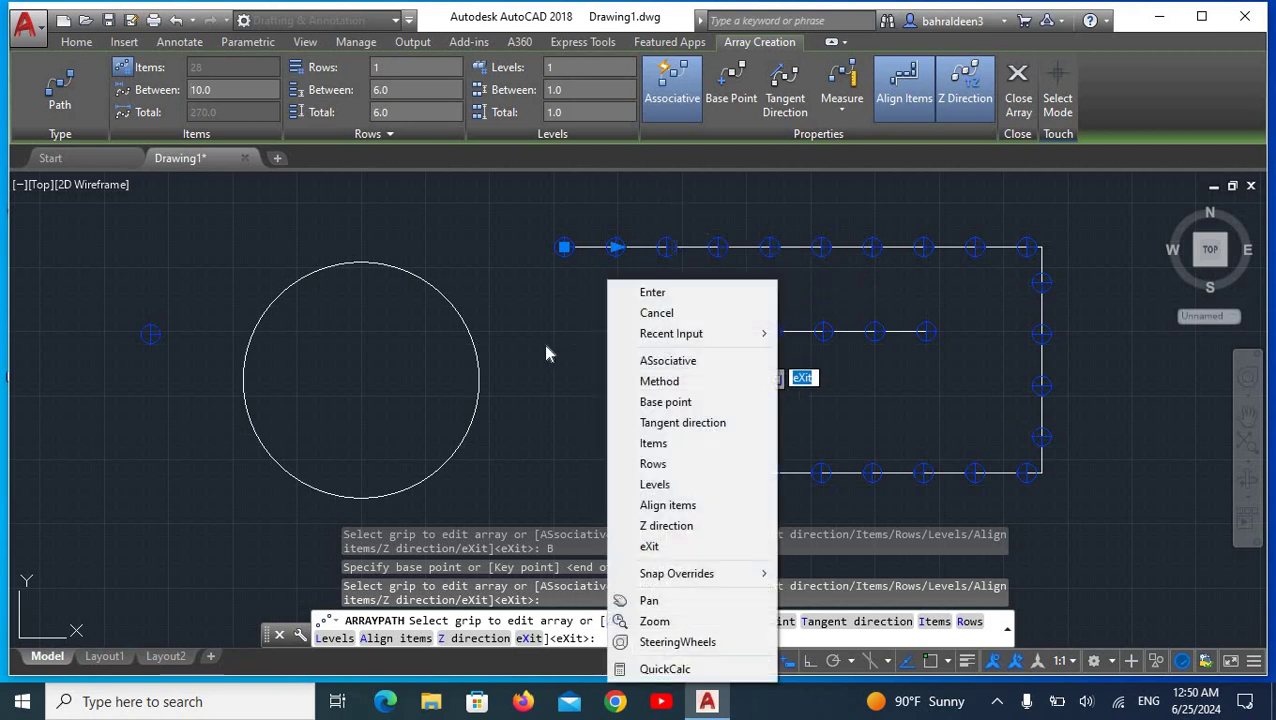
{"action": "left_click", "coordinate": [661, 312]}
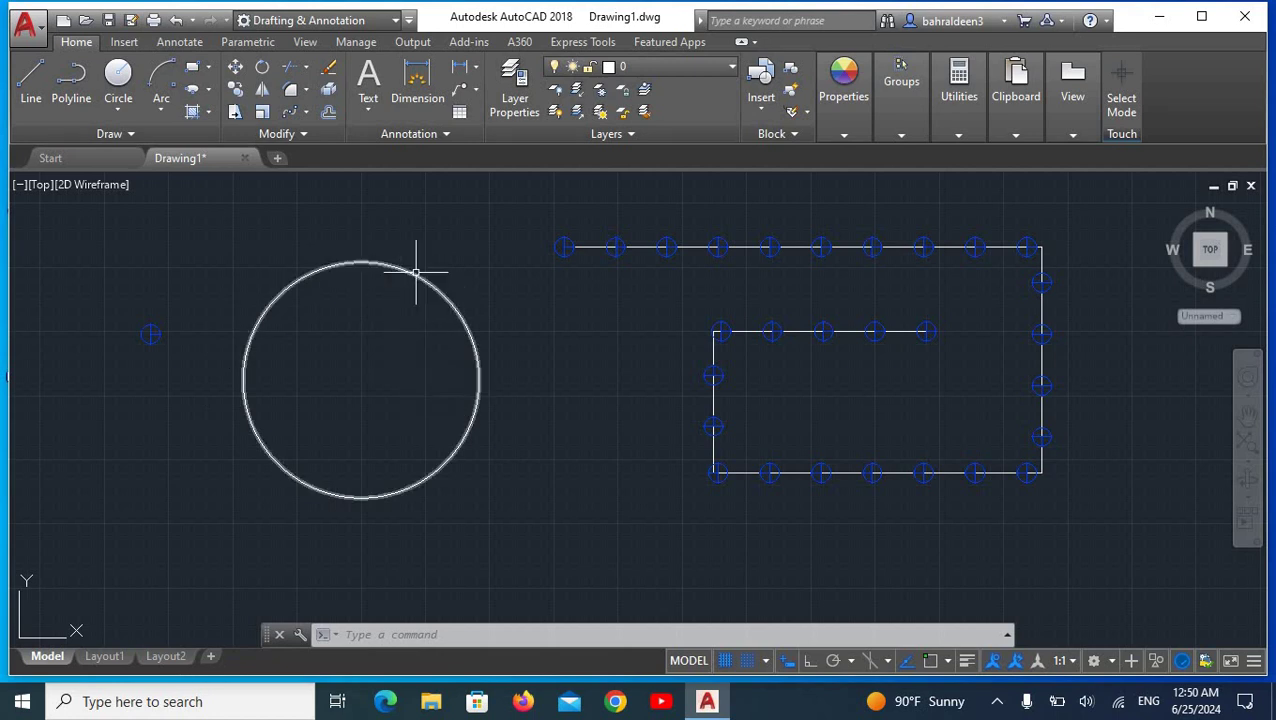
- Create a path array of the remaining blue symbol, using the large circle as the path curve
{"action": "left_click", "coordinate": [306, 113]}
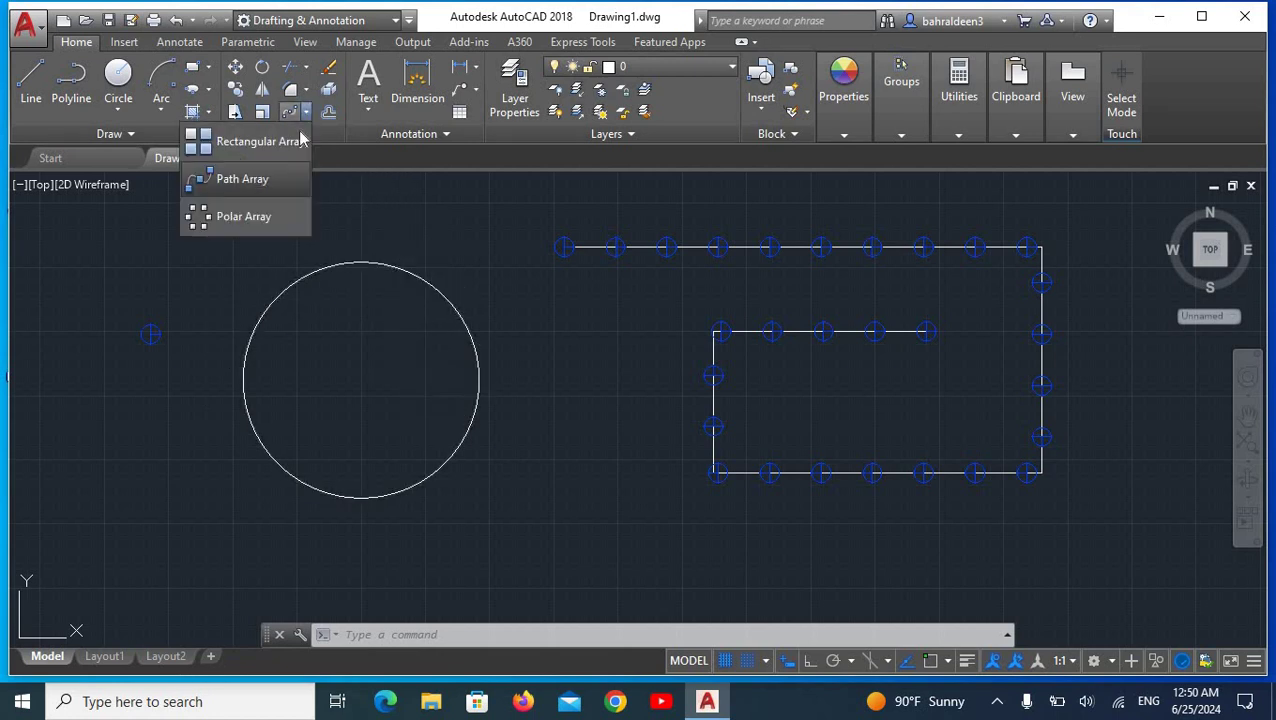
{"action": "left_click", "coordinate": [252, 179]}
{"action": "mouse_move", "coordinate": [195, 316]}
{"action": "left_mouse_down"}
{"action": "mouse_move", "coordinate": [128, 293]}
{"action": "mouse_move", "coordinate": [151, 362]}
{"action": "mouse_move", "coordinate": [181, 349]}
{"action": "left_mouse_up"}
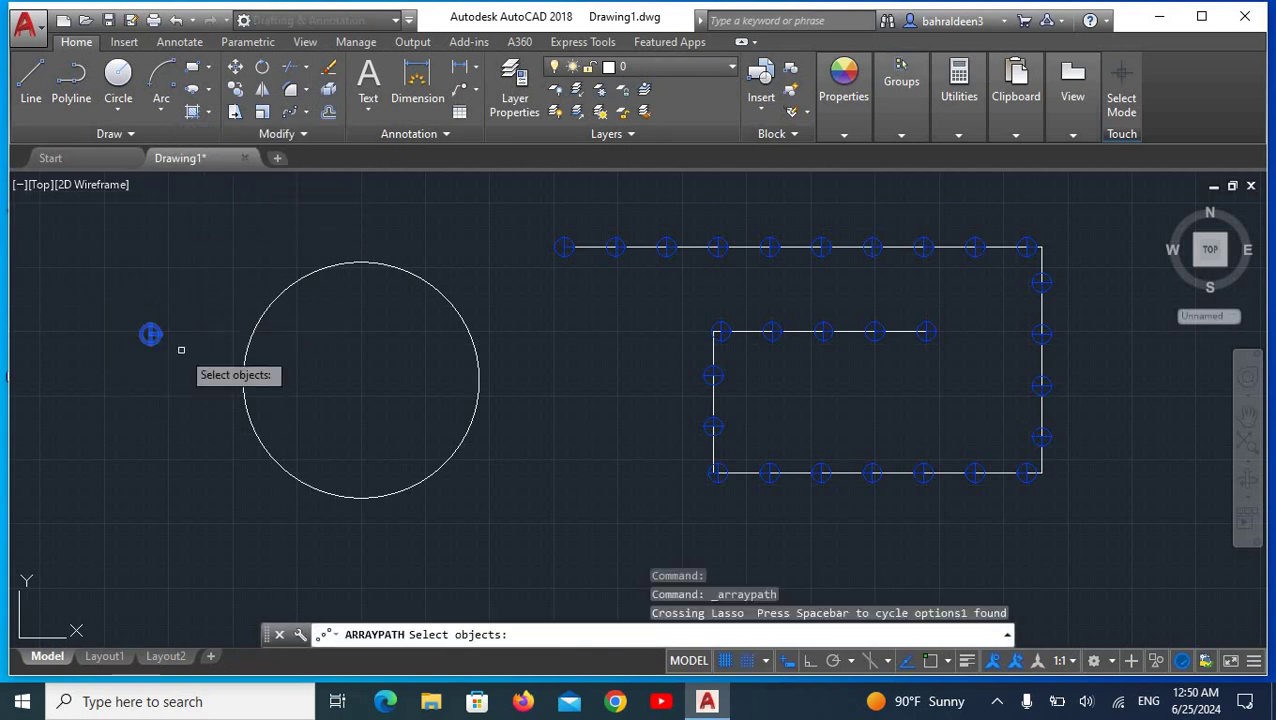
{"action": "key", "text": "Return"}
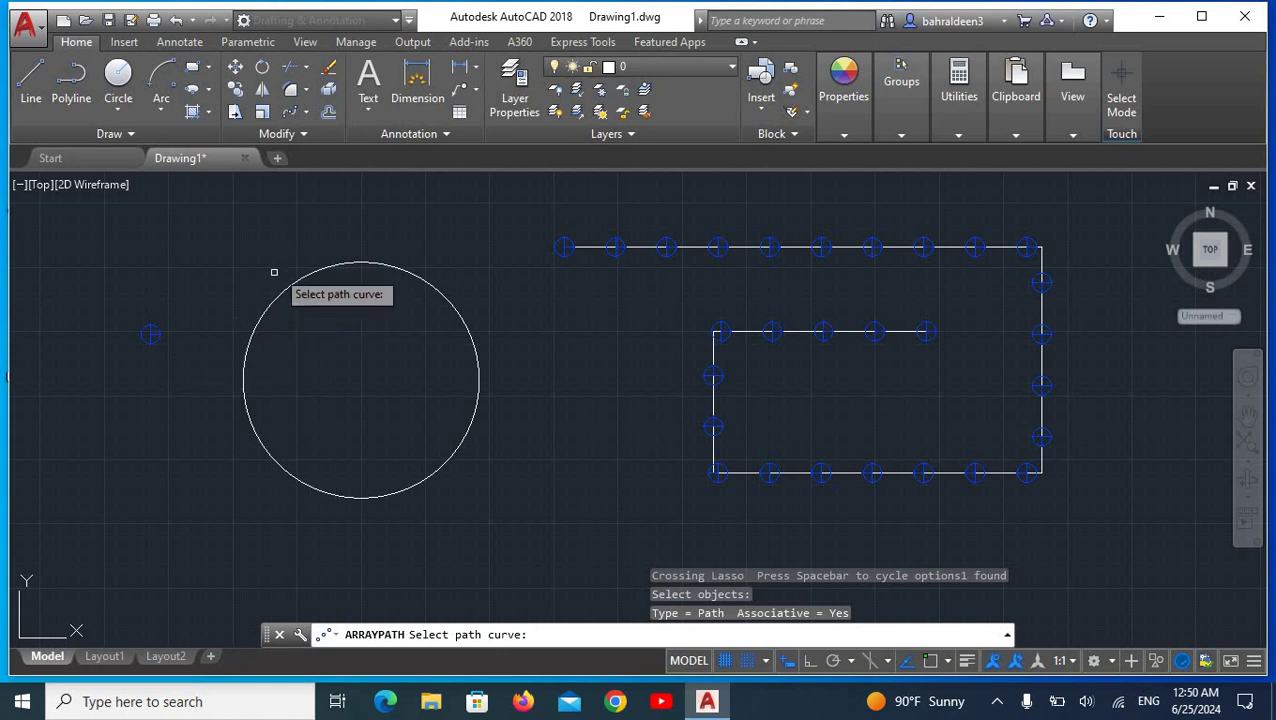
{"action": "left_click", "coordinate": [255, 321]}
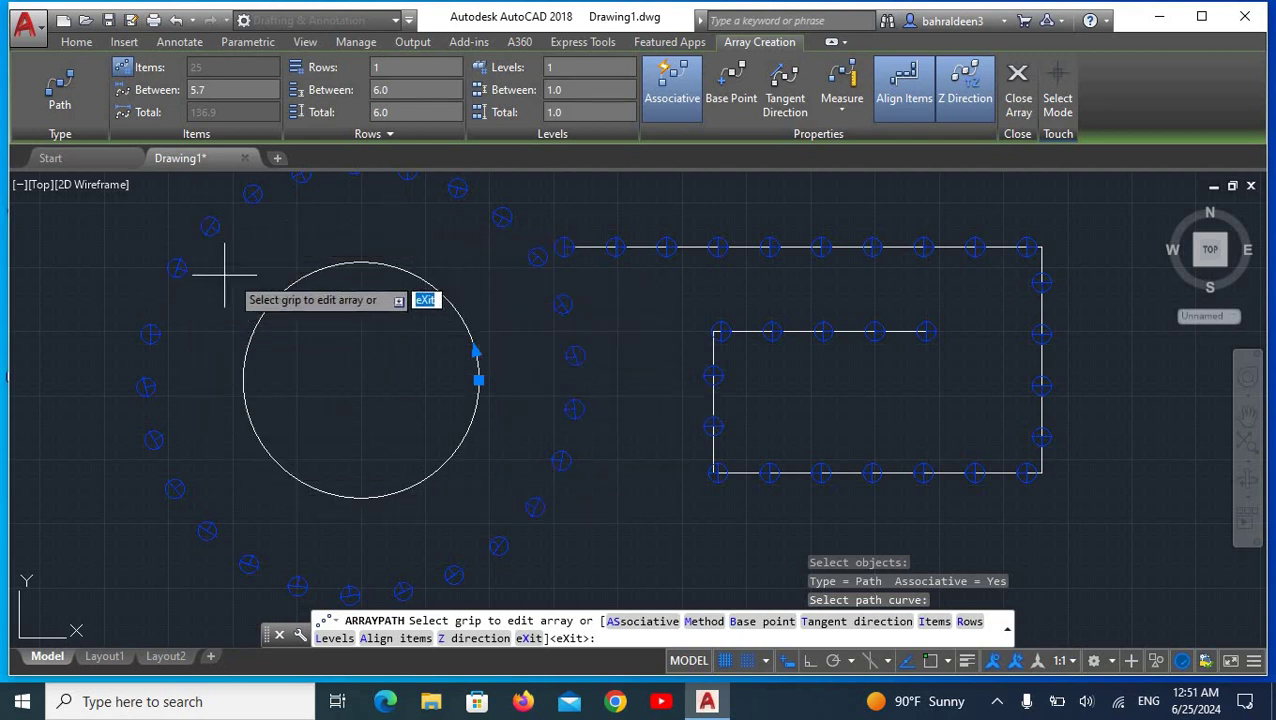
- Set the circle array's base point to the source symbol's centre and its item spacing to 20, and finish the array
{"action": "left_click", "coordinate": [766, 630]}
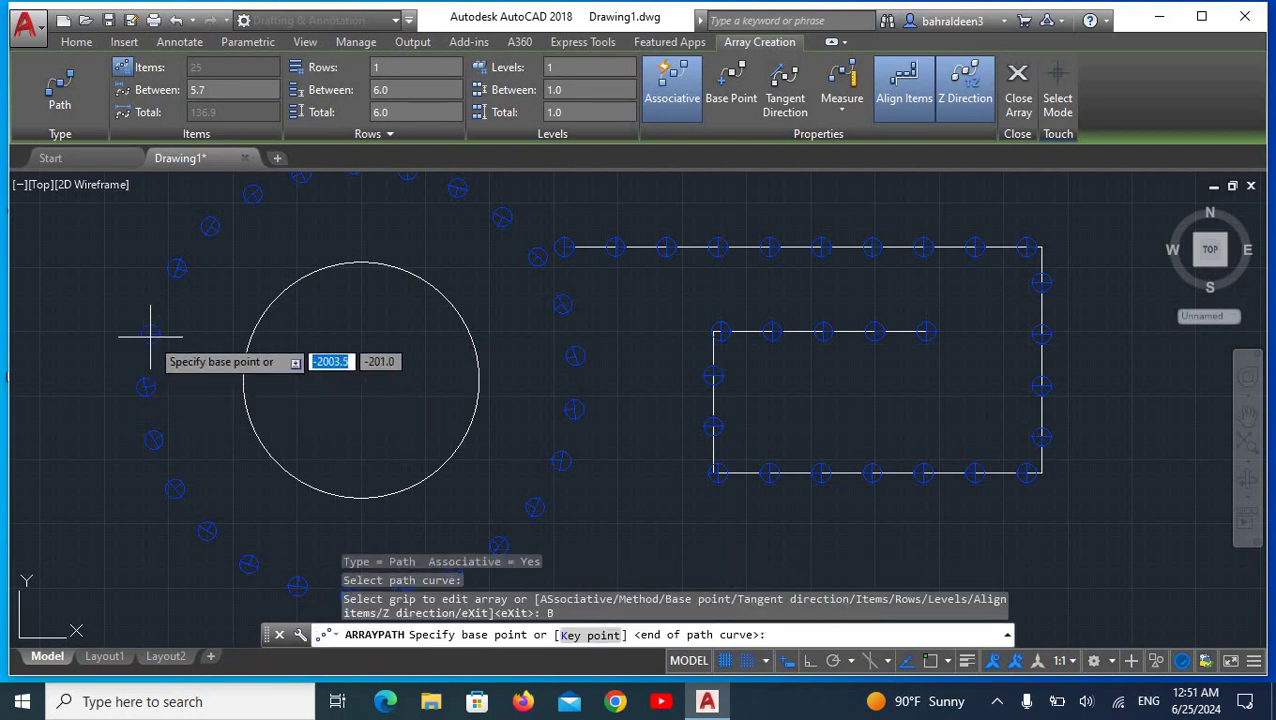
{"action": "left_click", "coordinate": [153, 333]}
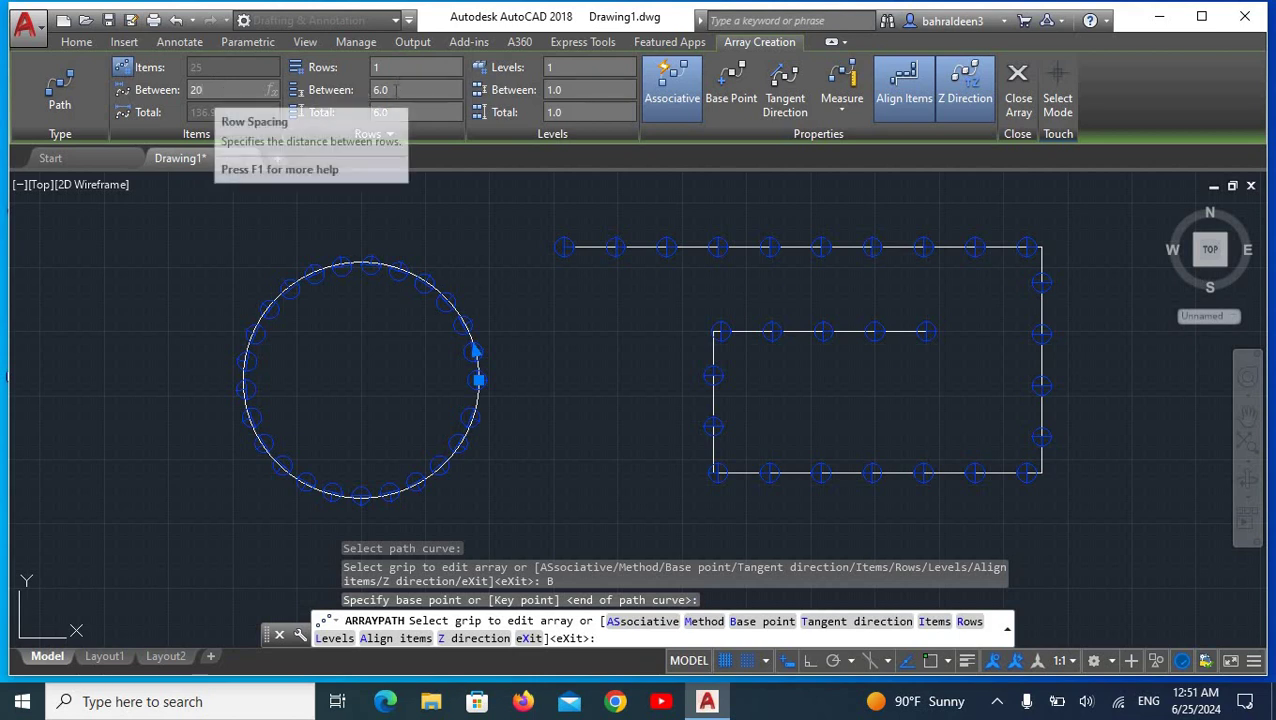
{"action": "key", "text": "Return"}
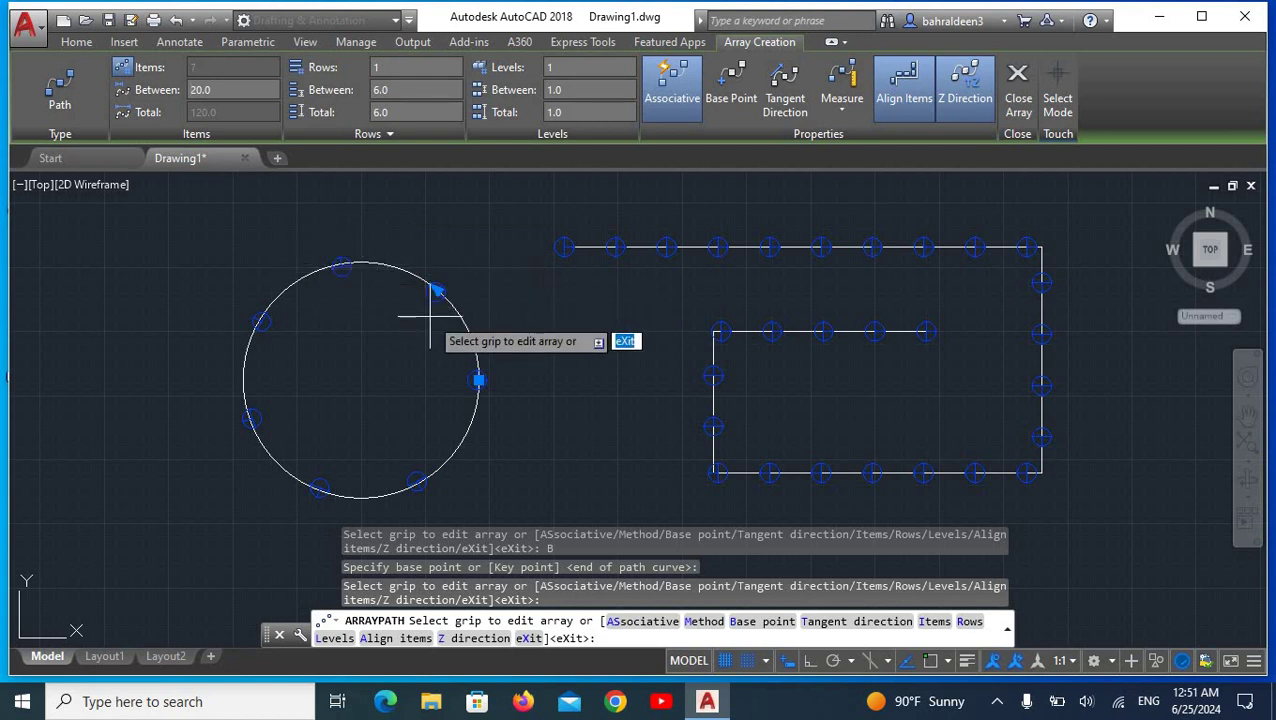
{"action": "right_click", "coordinate": [488, 284]}
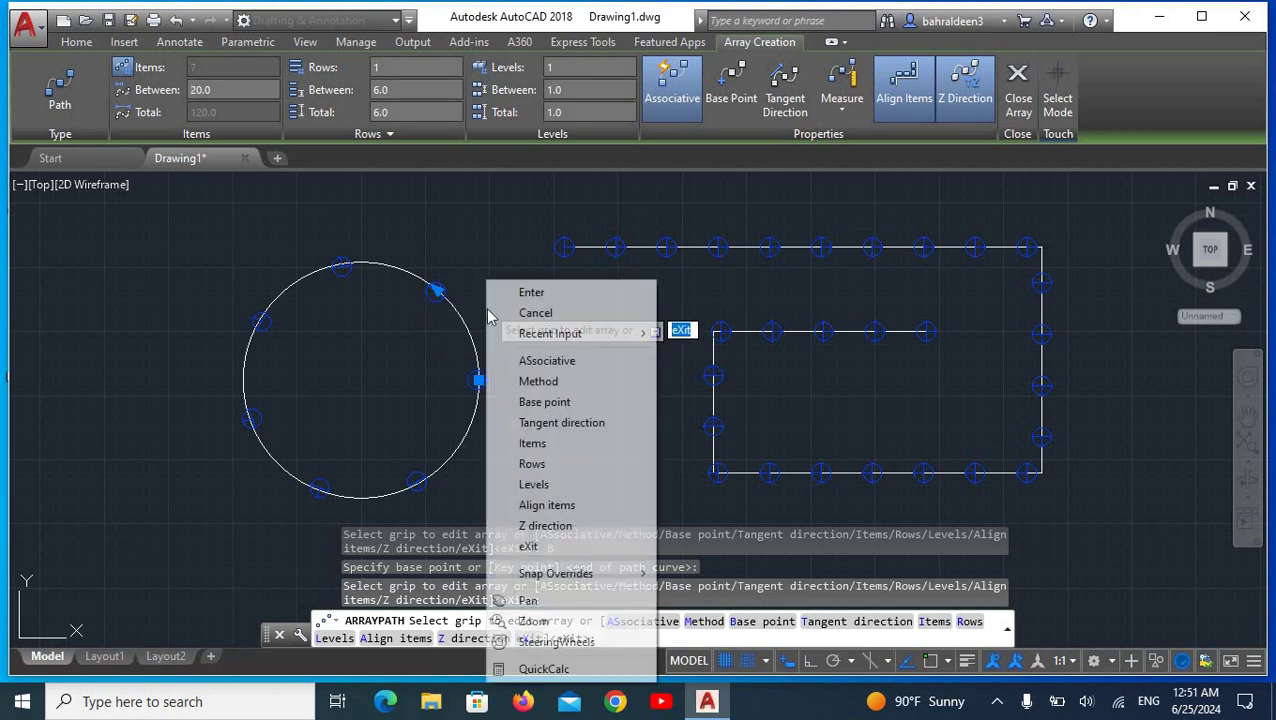
{"action": "left_click", "coordinate": [540, 313]}
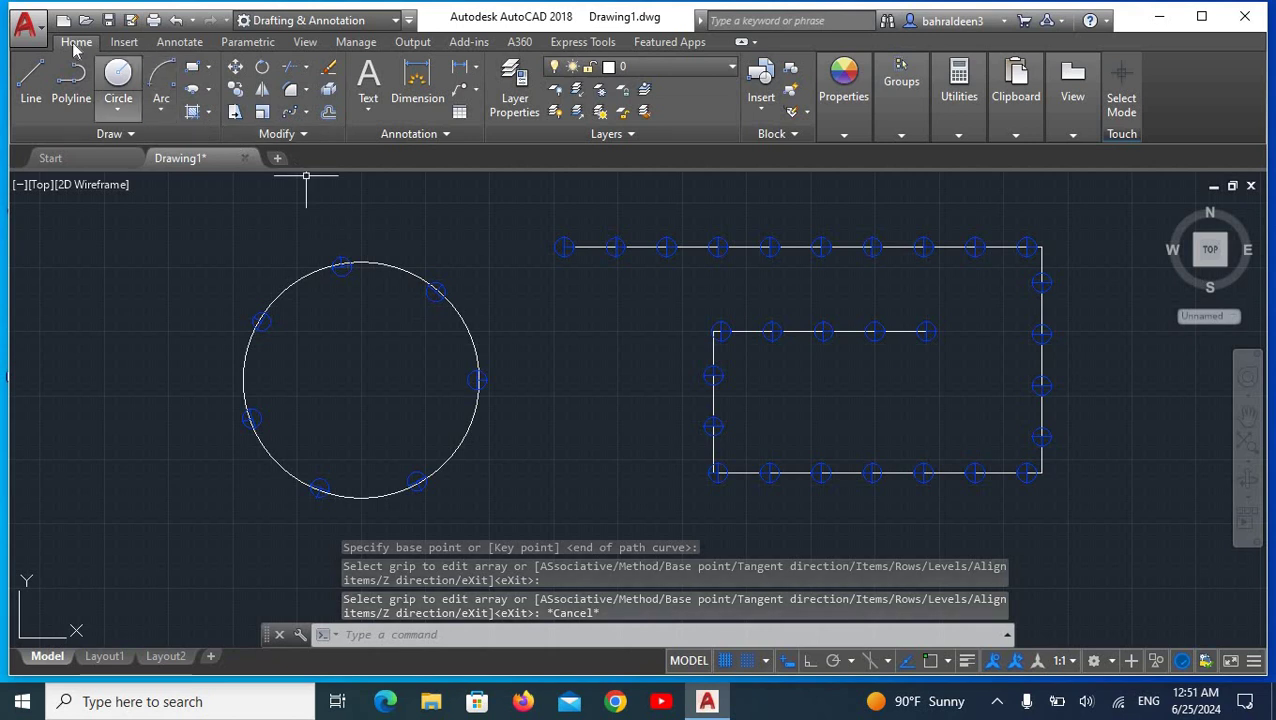
- Measure the distance between the first two symbols at the start of the polyline, and end the measurement
{"action": "left_click", "coordinate": [959, 138]}
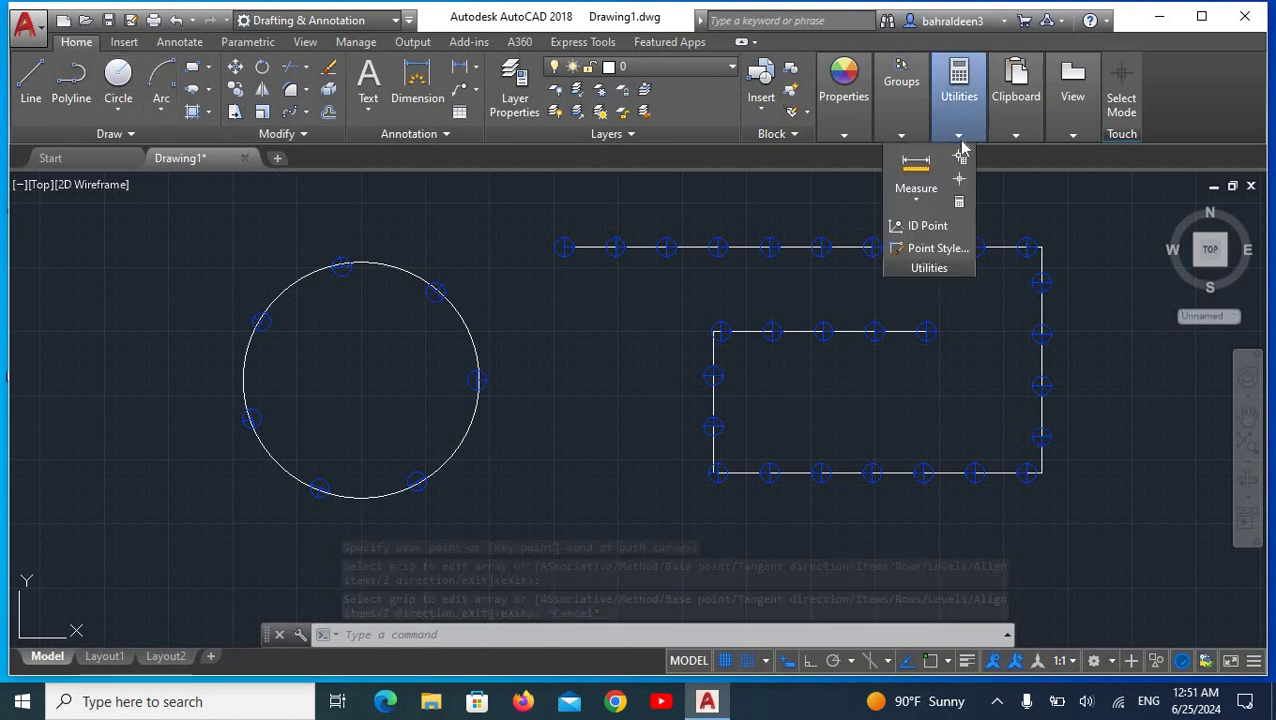
{"action": "left_click", "coordinate": [918, 172]}
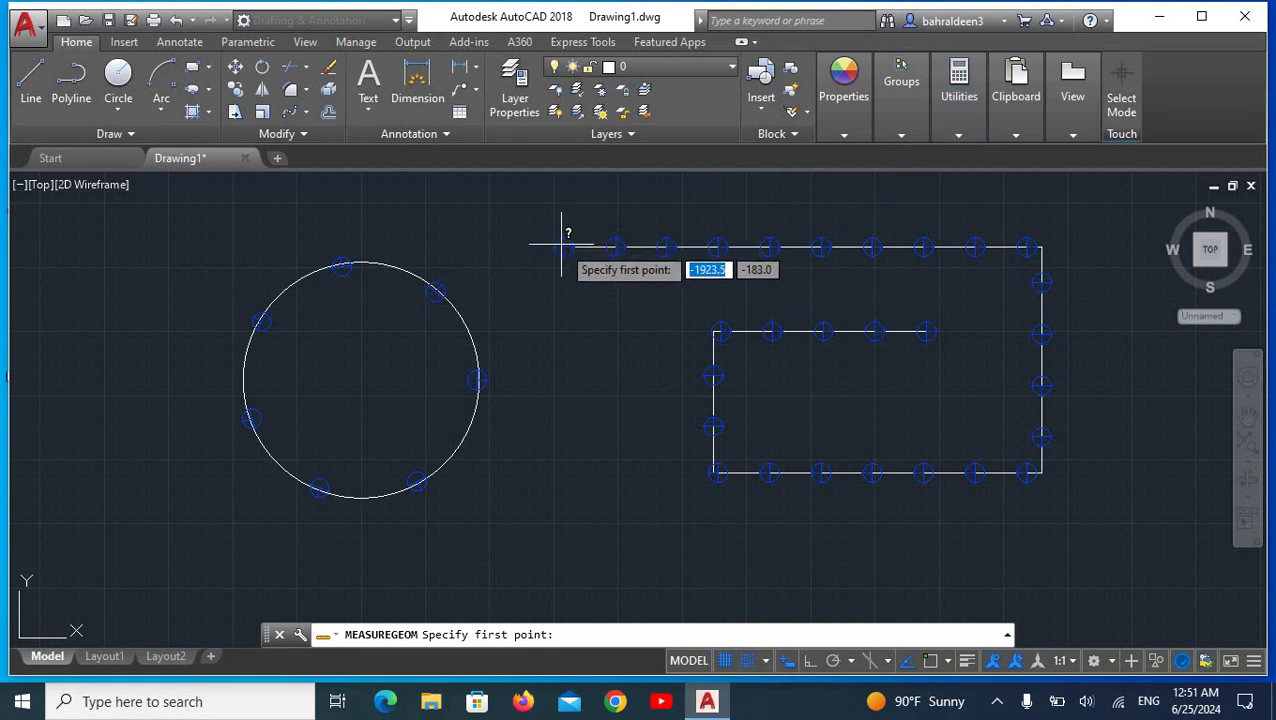
{"action": "left_click", "coordinate": [565, 243]}
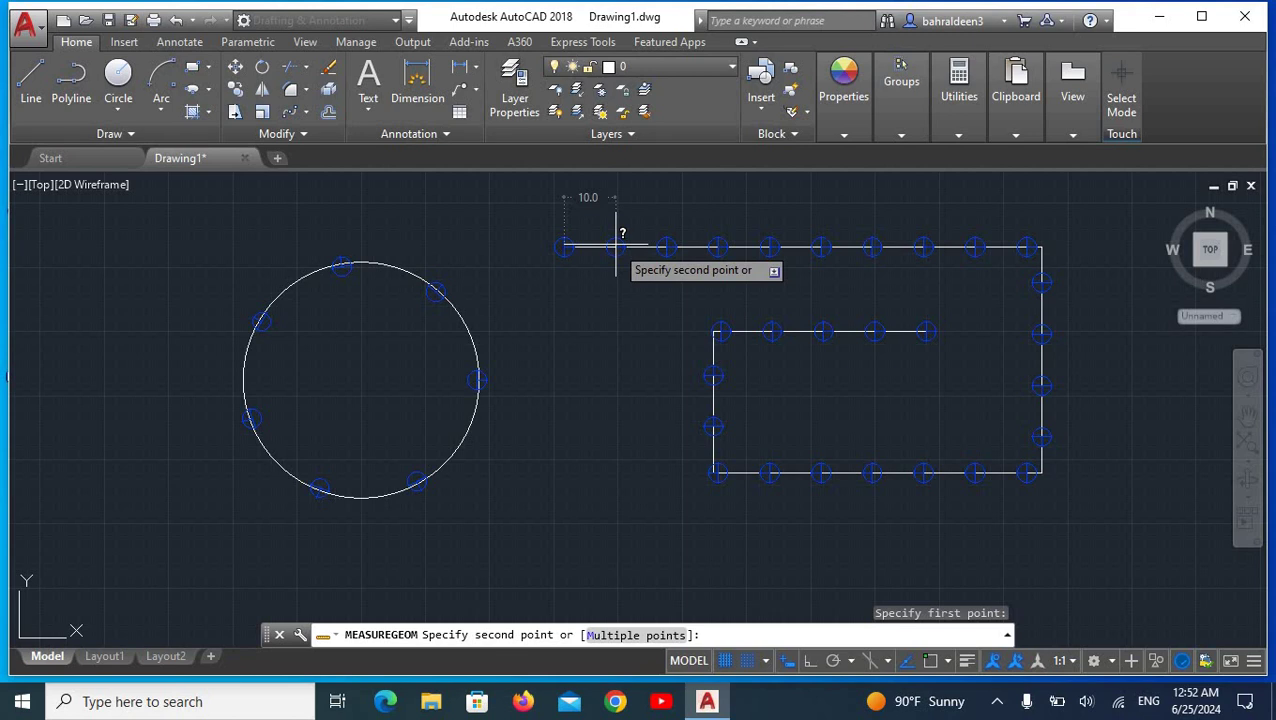
{"action": "right_click", "coordinate": [484, 210]}
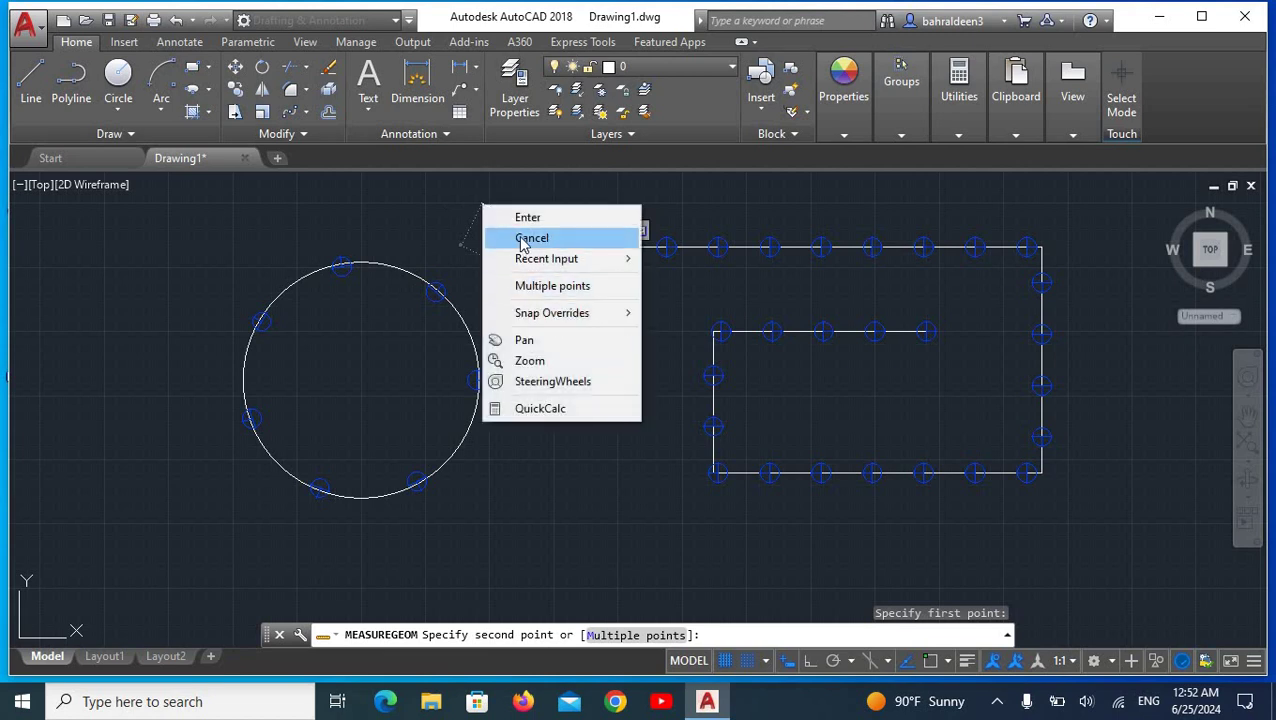
{"action": "left_click", "coordinate": [531, 237]}
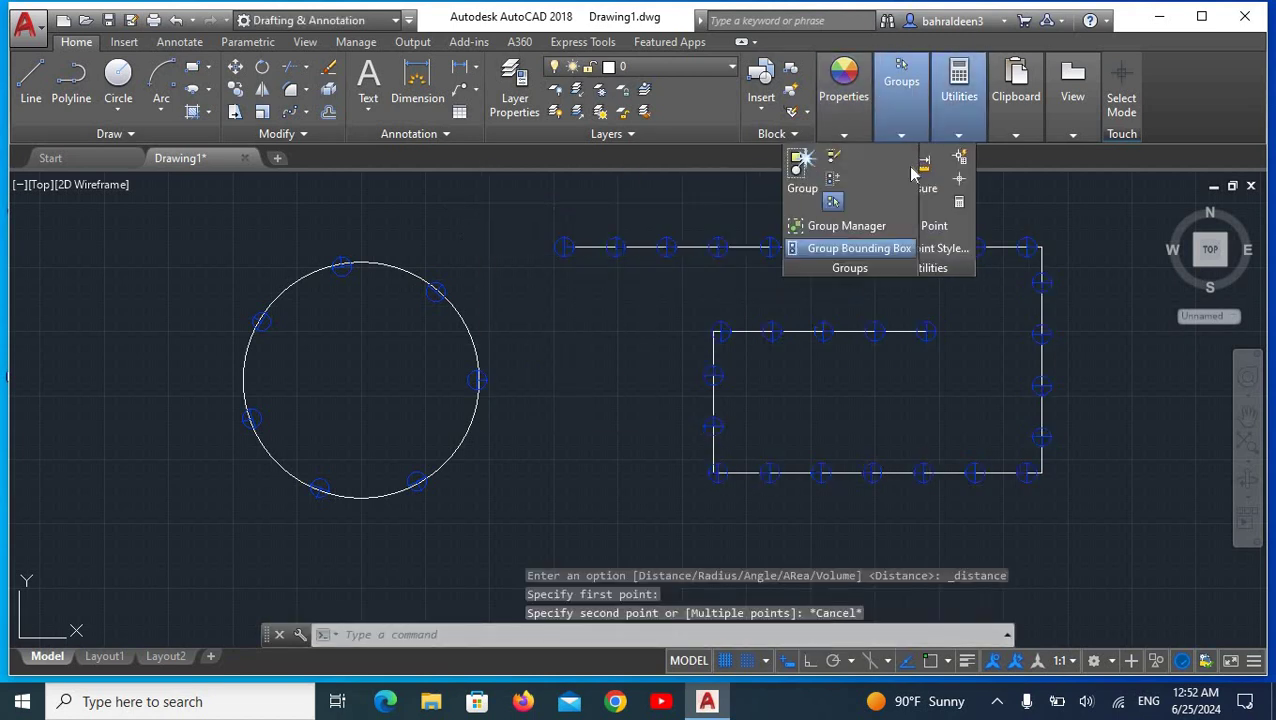
- Measure the straight distance between two neighbouring symbols on the upper part of the large circle, and end the measurement
{"action": "left_click", "coordinate": [916, 172]}
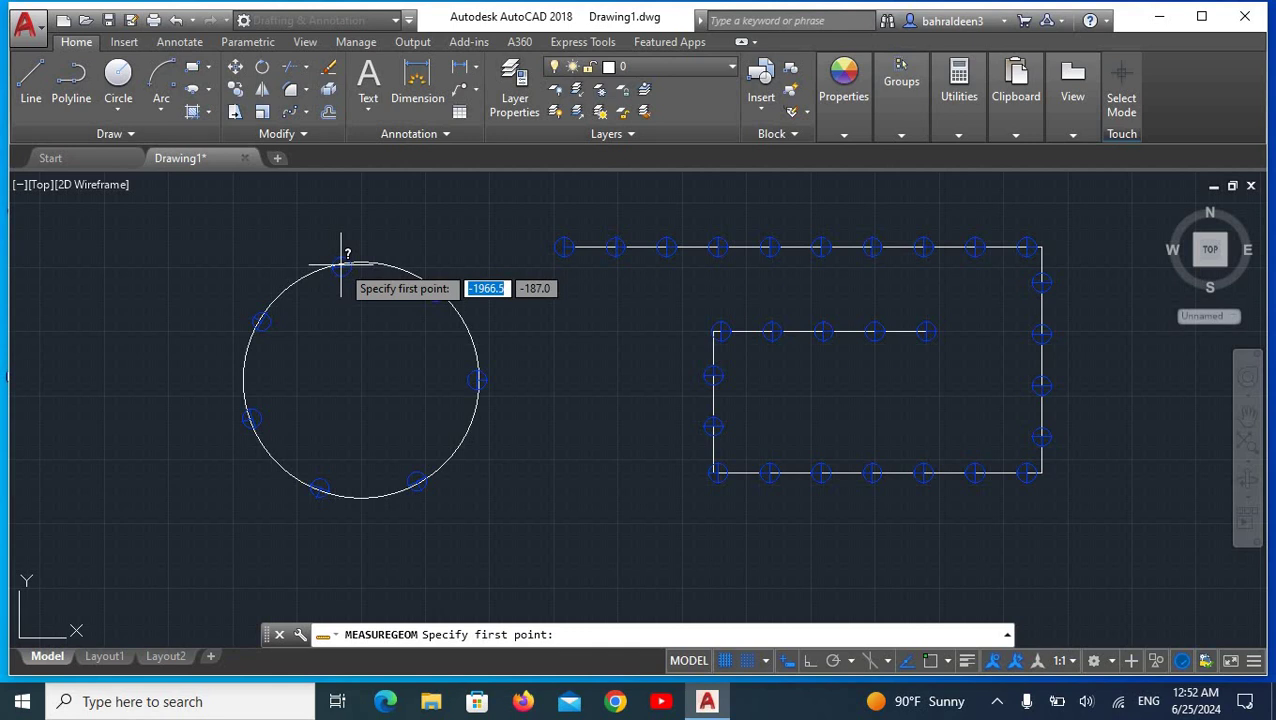
{"action": "left_click", "coordinate": [341, 266]}
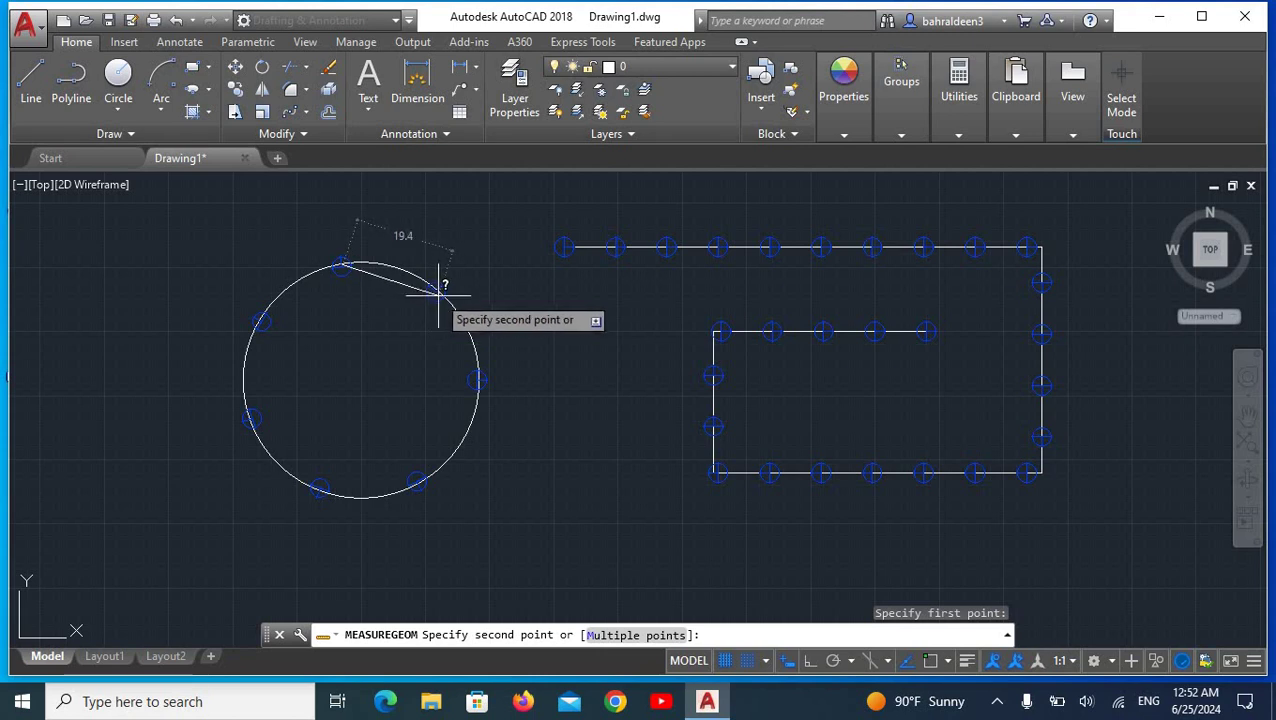
{"action": "right_click", "coordinate": [480, 232]}
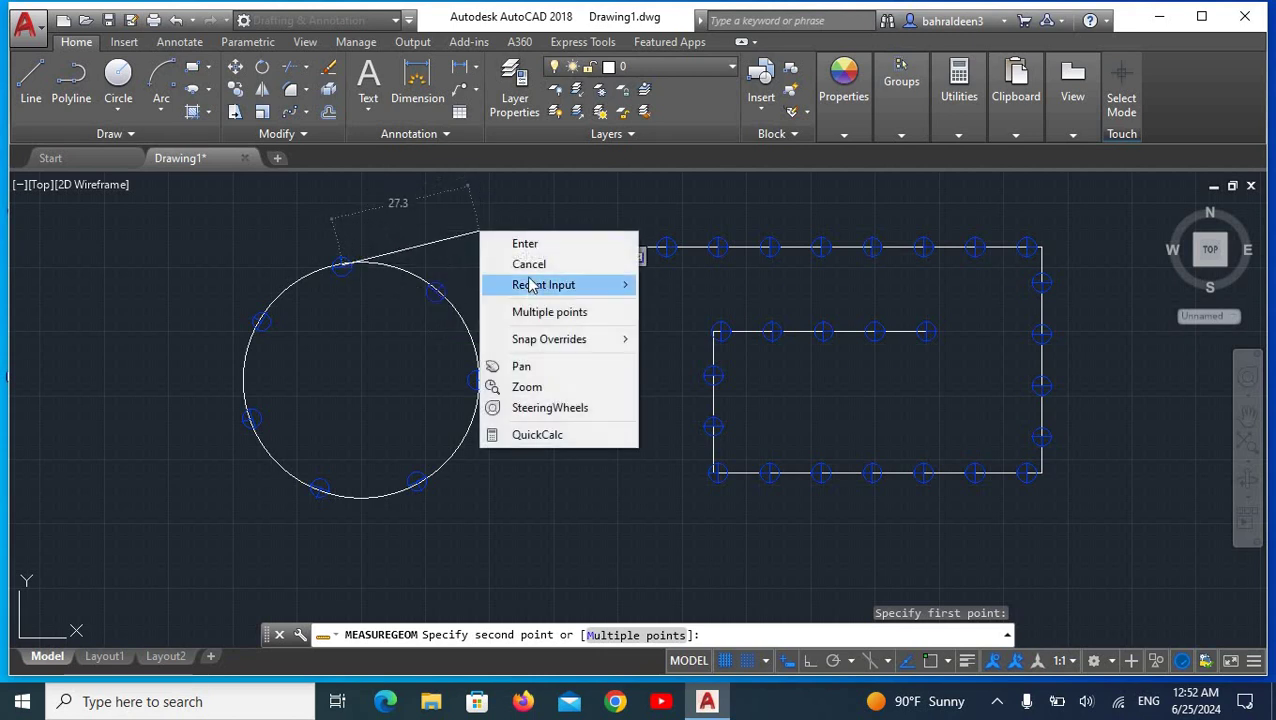
{"action": "left_click", "coordinate": [528, 265]}
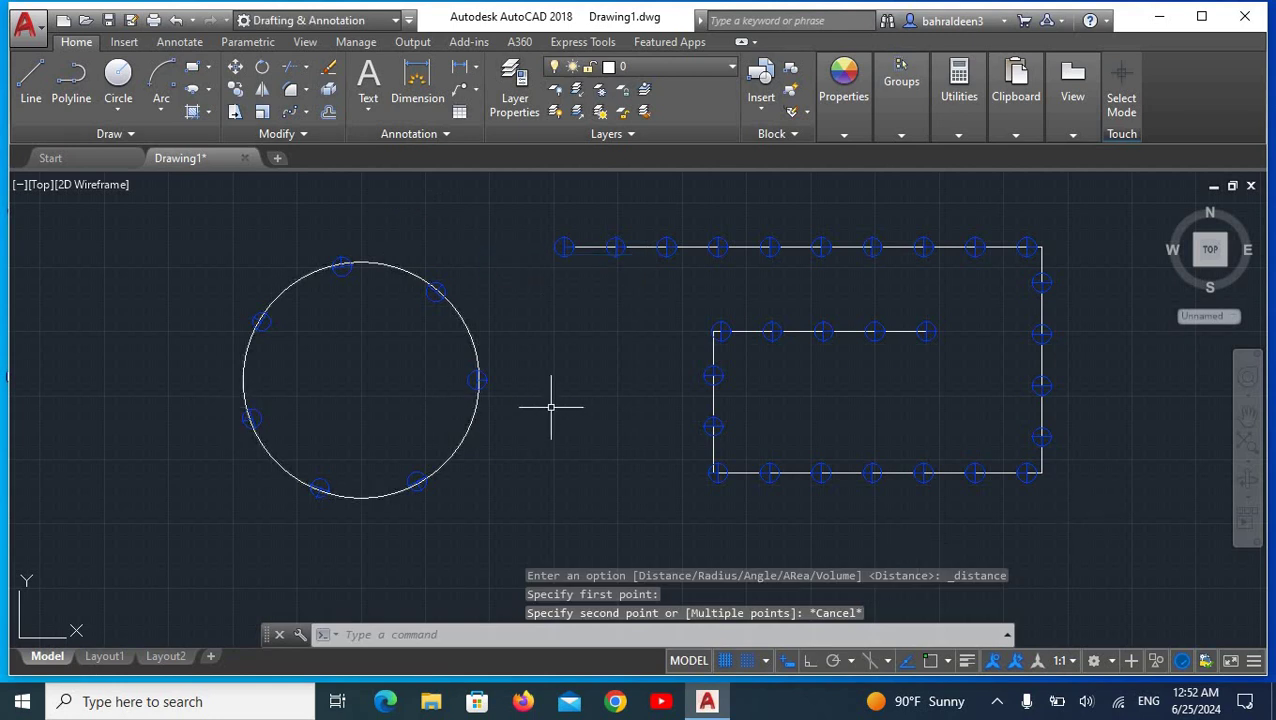